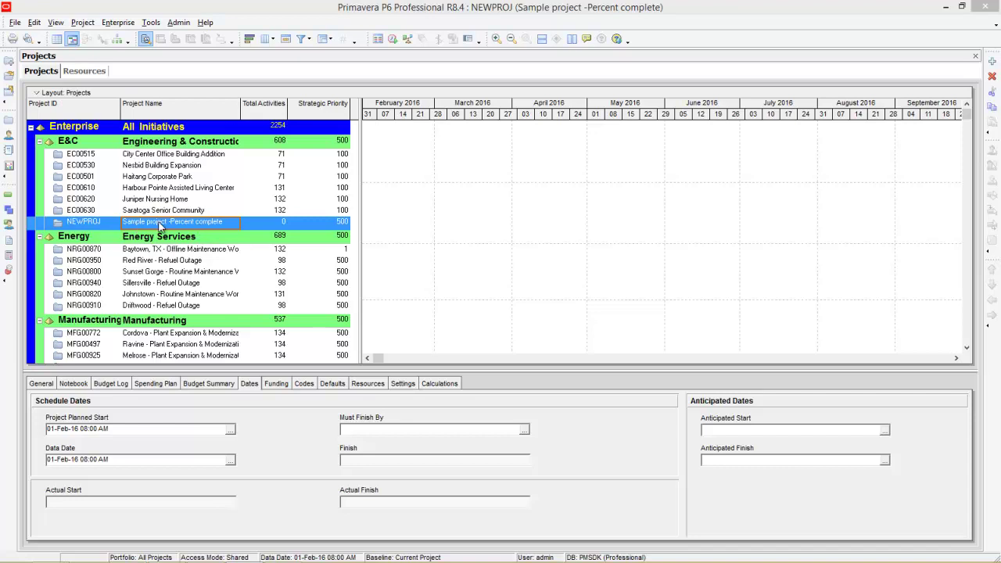
Review NEWPROJ's planned start and data dates, then open the project in the Activities view
{"action": "left_click", "coordinate": [117, 429]}
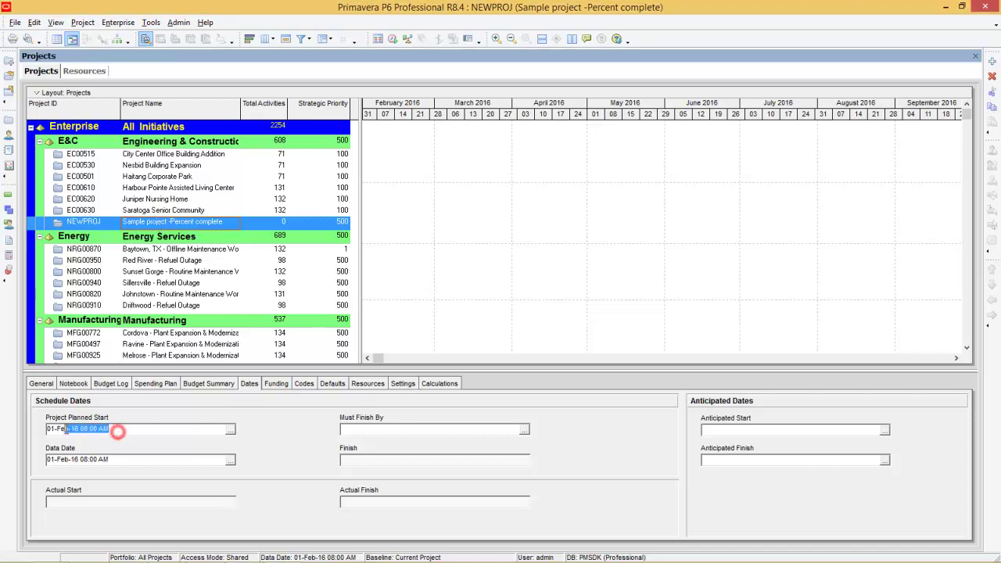
{"action": "left_click", "coordinate": [126, 459]}
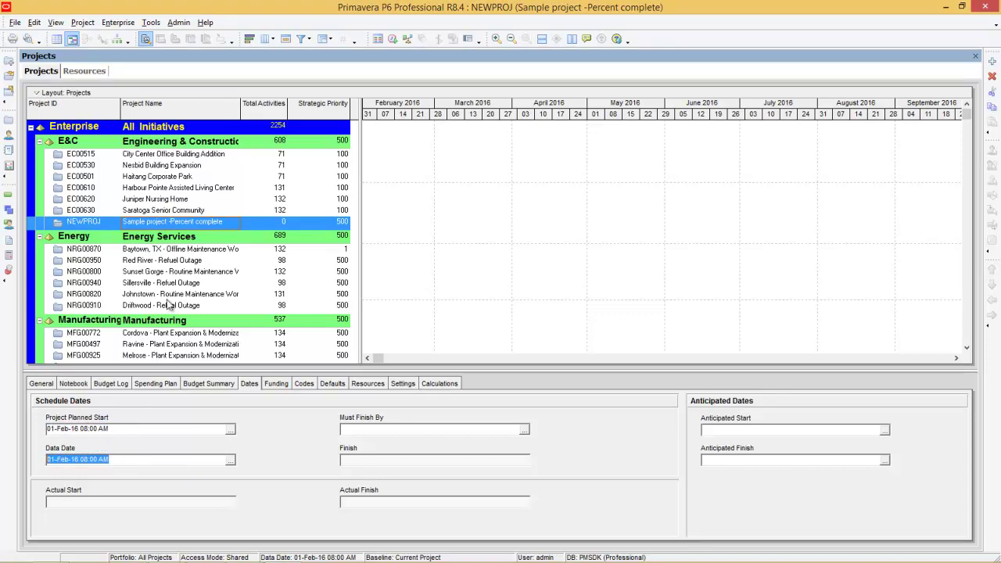
{"action": "right_click", "coordinate": [163, 226]}
{"action": "left_click", "coordinate": [177, 233]}
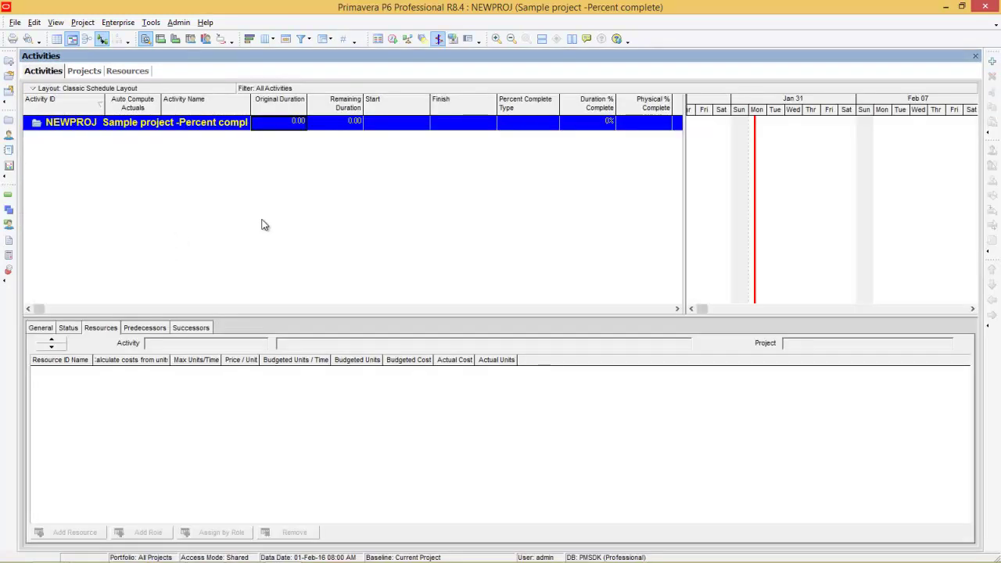
Add activity A1000 named 'wall reinforcement' with a 10-day original duration
{"action": "left_click", "coordinate": [993, 63]}
{"action": "type", "text": "wo"}
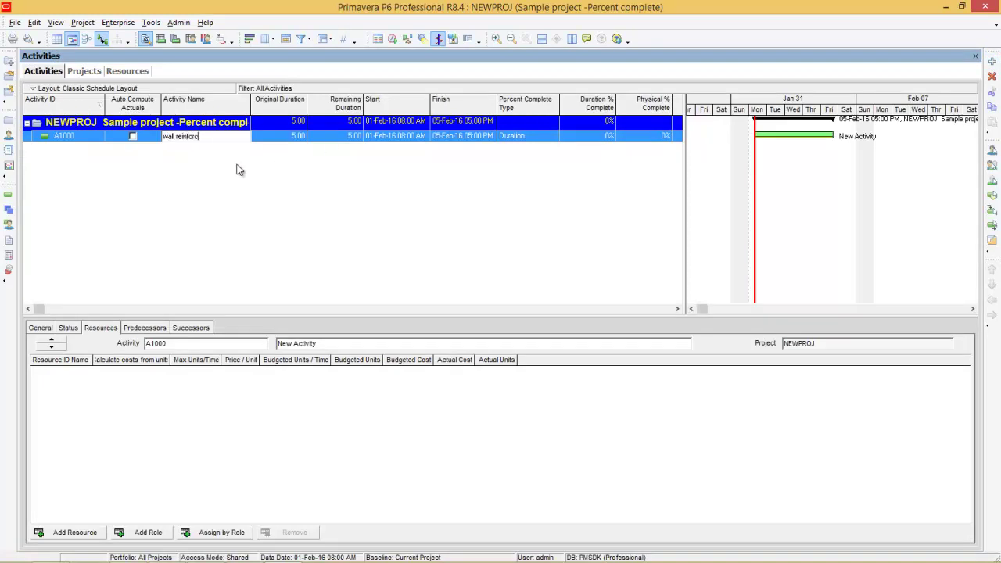
{"action": "type", "text": "ll reinforcement"}
{"action": "key", "text": "Return"}
{"action": "left_click", "coordinate": [280, 138]}
{"action": "type", "text": "10"}
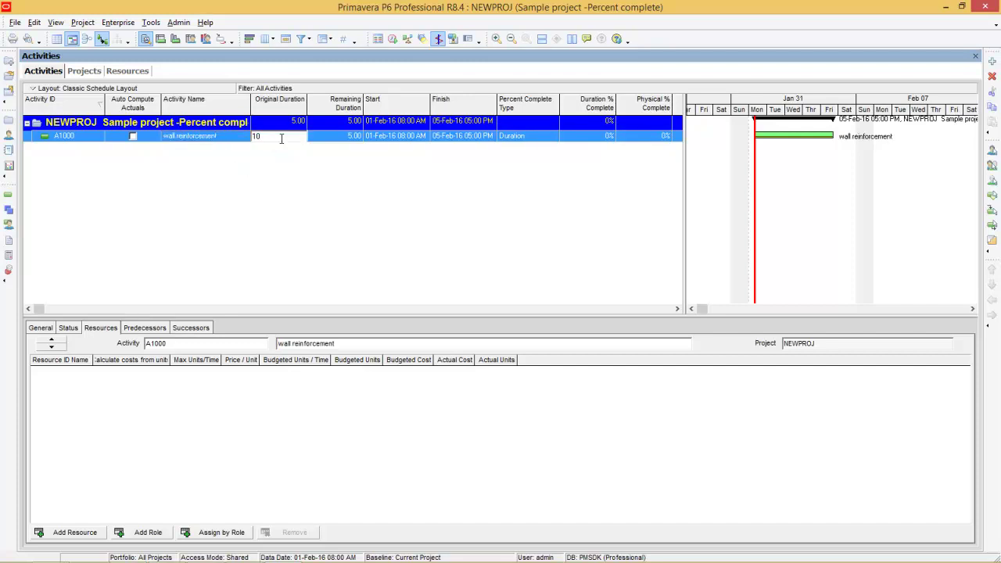
{"action": "key", "text": "Return"}
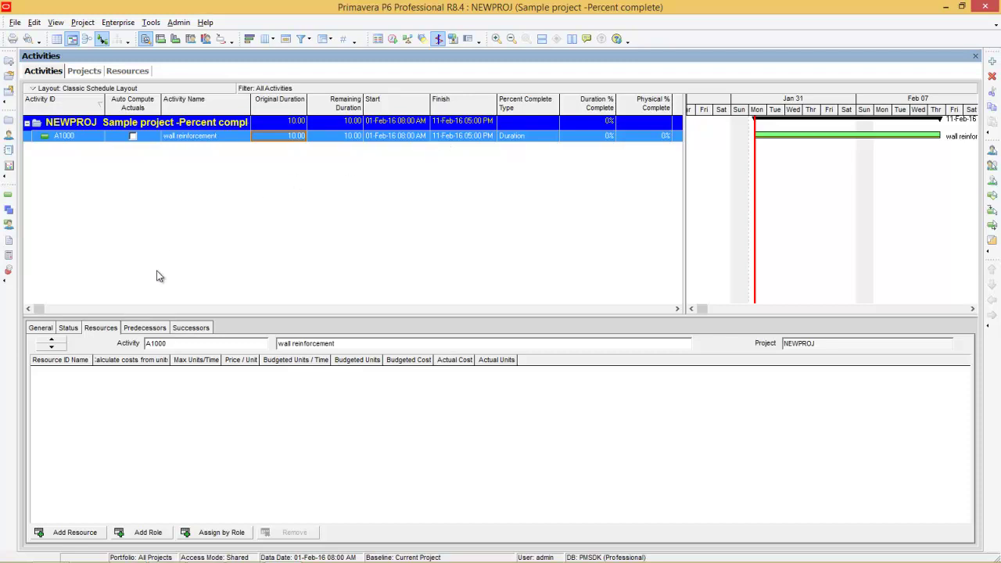
{"action": "left_click", "coordinate": [127, 72]}
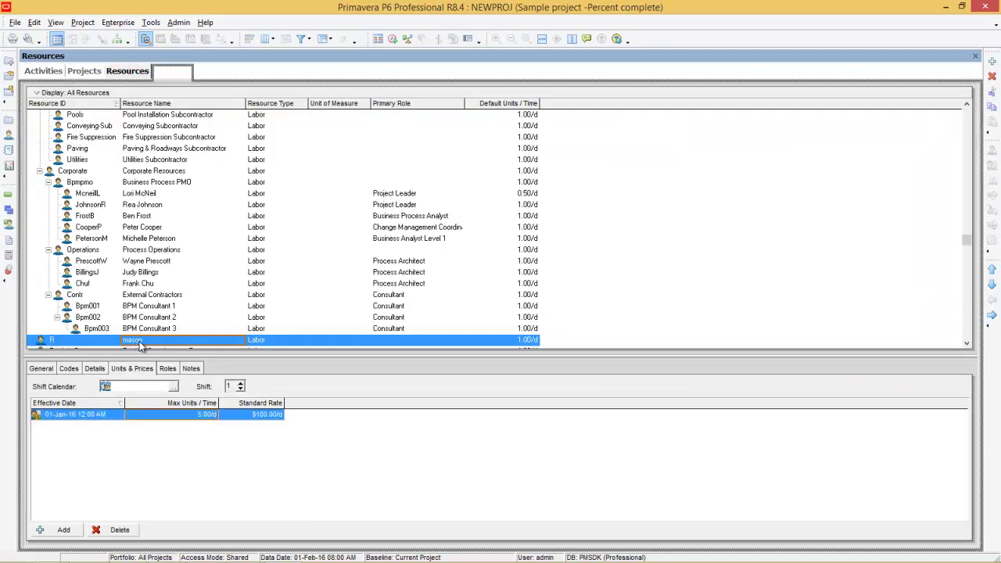
{"action": "left_click", "coordinate": [98, 372]}
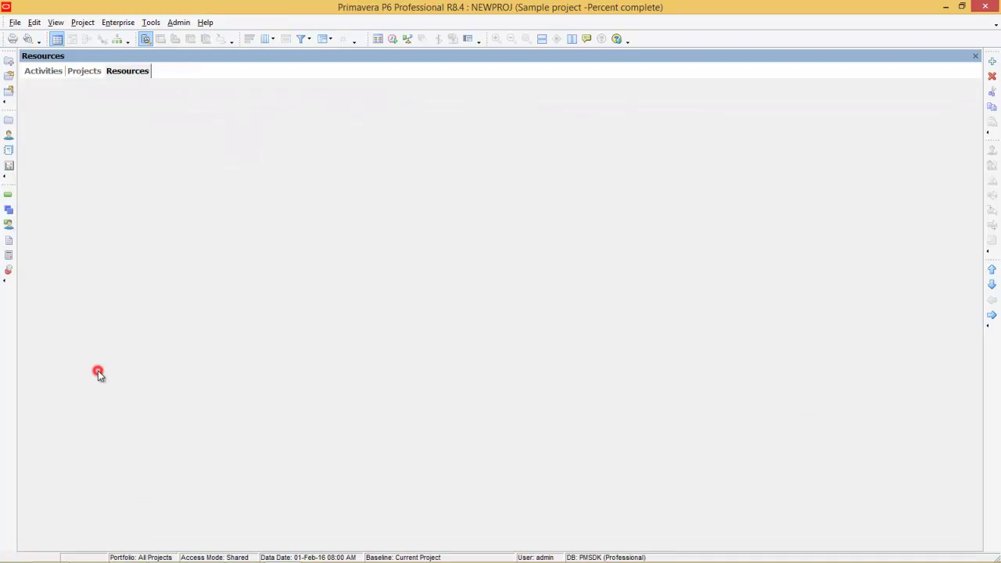
{"action": "left_click", "coordinate": [575, 415]}
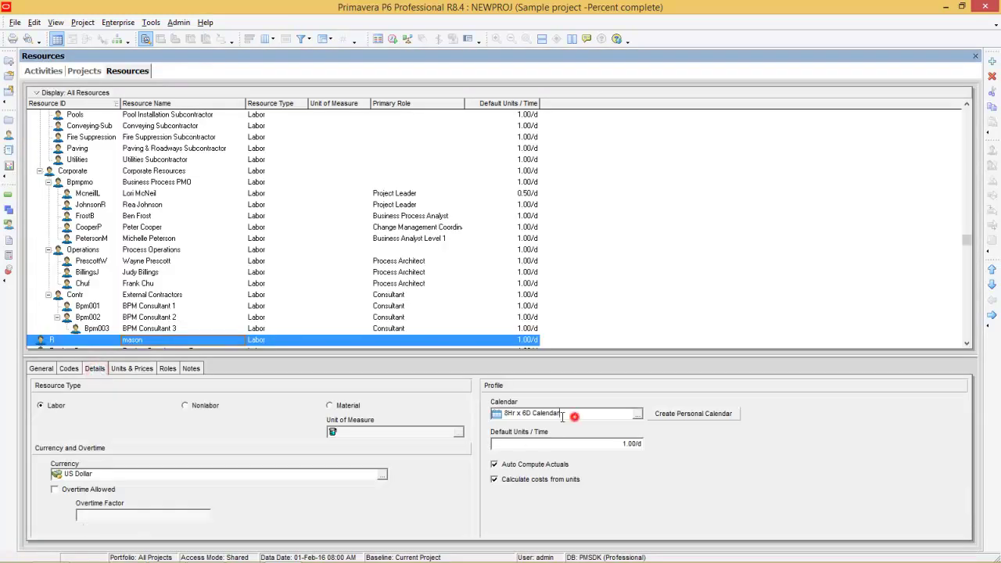
{"action": "left_click", "coordinate": [132, 368]}
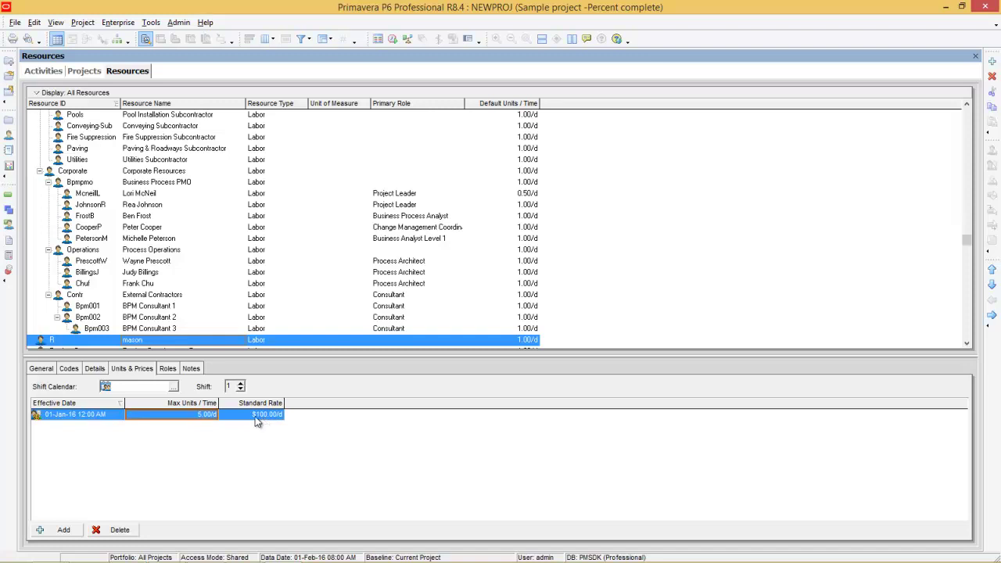
{"action": "left_click", "coordinate": [49, 71]}
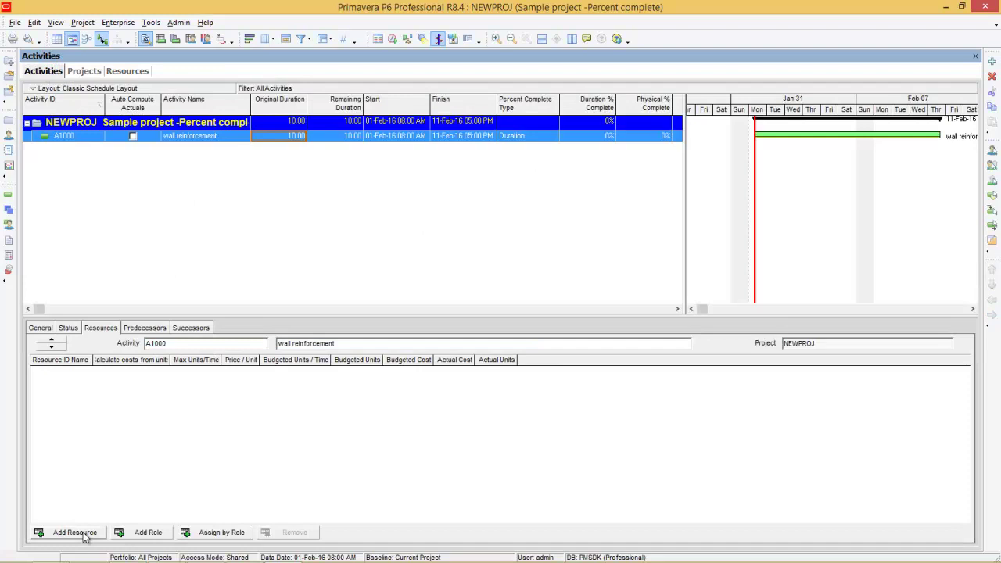
{"action": "left_click", "coordinate": [75, 533]}
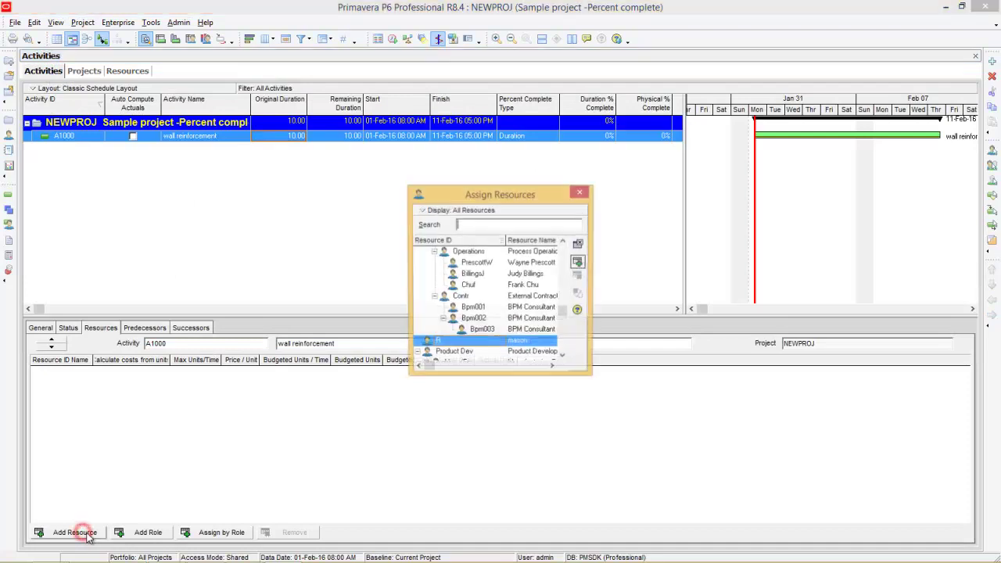
{"action": "double_click", "coordinate": [517, 344]}
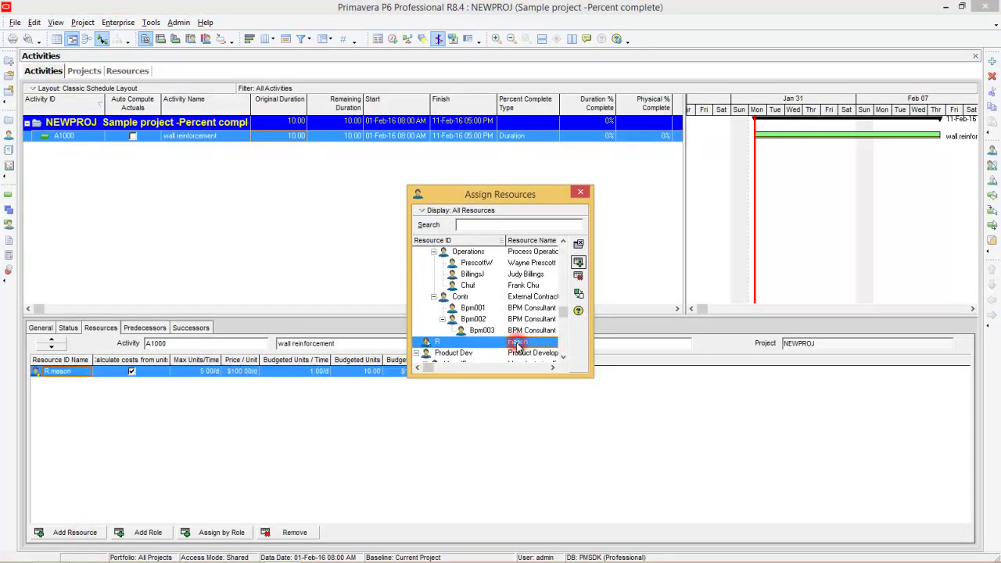
{"action": "left_click", "coordinate": [581, 192]}
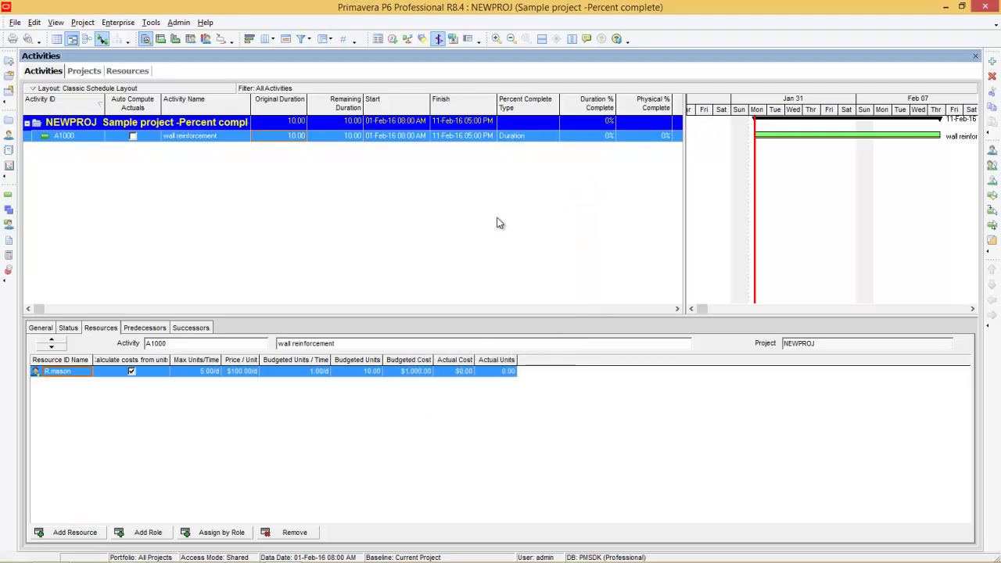
{"action": "left_click", "coordinate": [315, 372]}
Widen the activity table, schedule NEWPROJ, and compress the Gantt timescale
{"action": "left_click_drag", "start_coordinate": [682, 200], "coordinate": [791, 200]}
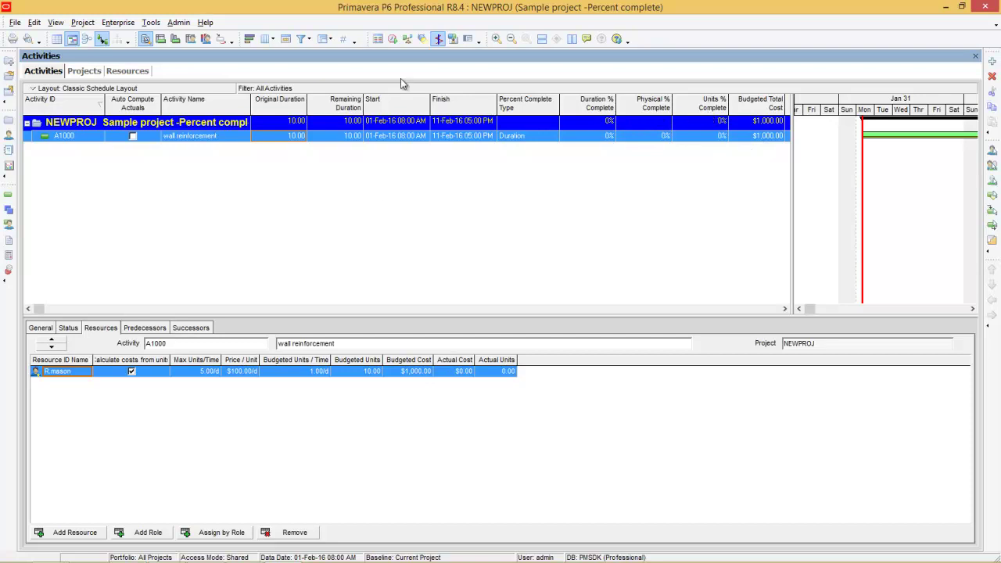
{"action": "left_click", "coordinate": [394, 40]}
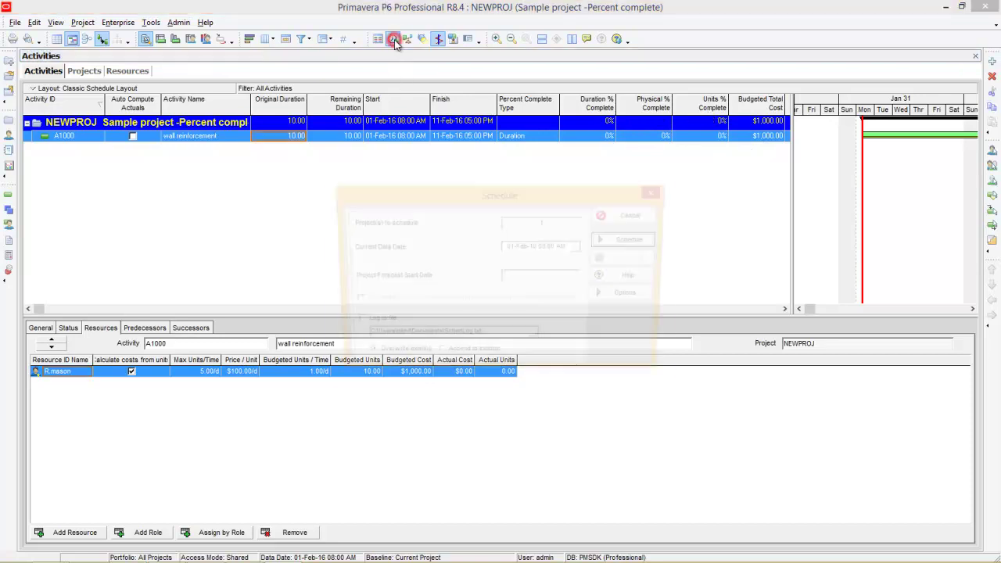
{"action": "left_click", "coordinate": [615, 244]}
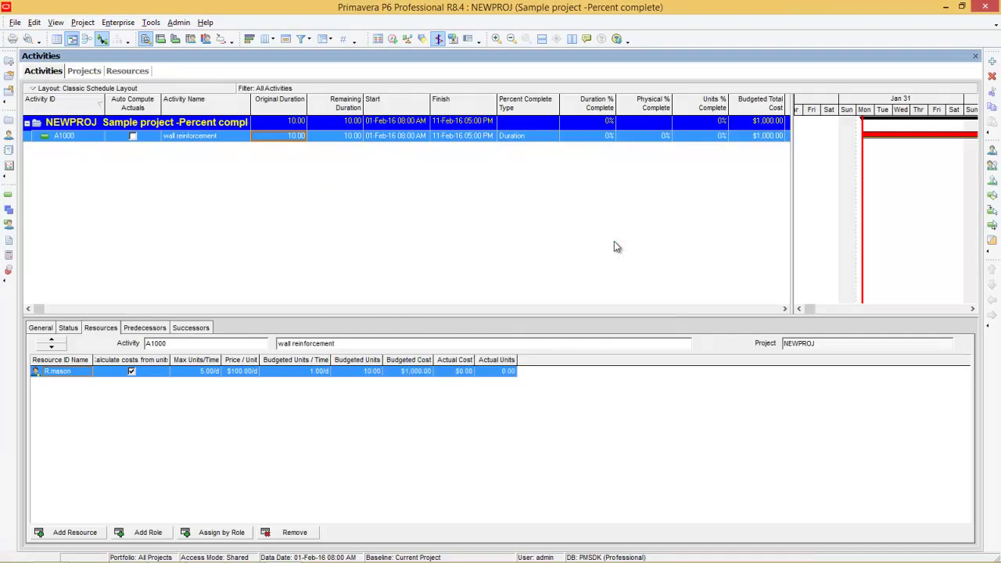
{"action": "left_click_drag", "start_coordinate": [854, 97], "coordinate": [800, 108]}
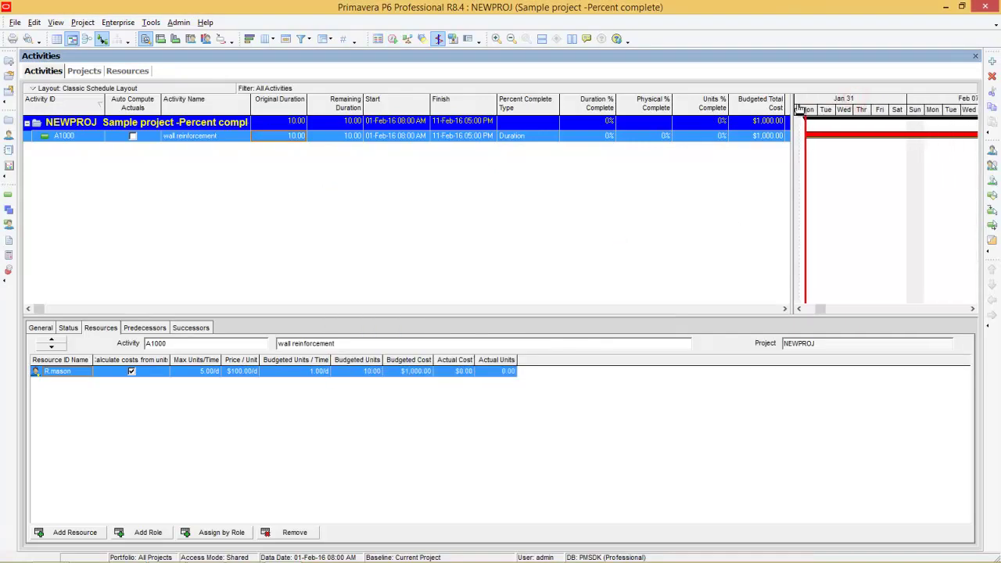
{"action": "left_click_drag", "start_coordinate": [860, 116], "coordinate": [835, 114]}
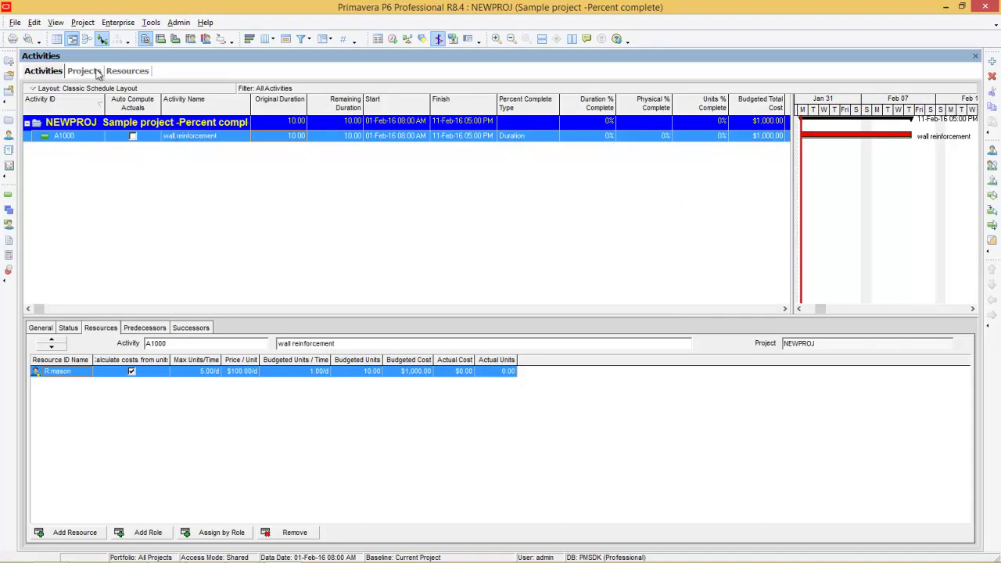
Save a copy of NEWPROJ as a new baseline in Maintain Baselines
{"action": "left_click", "coordinate": [86, 25]}
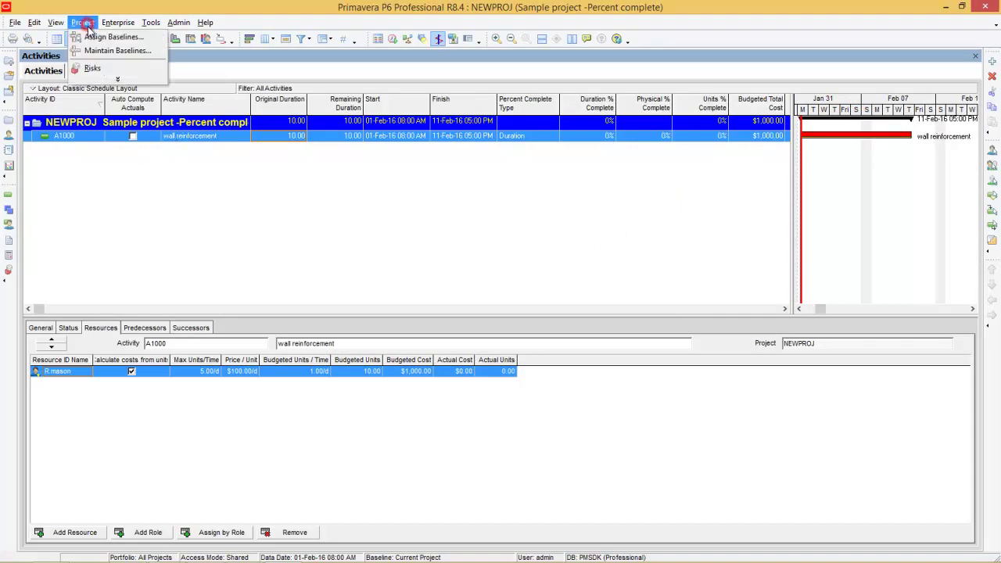
{"action": "left_click", "coordinate": [101, 51]}
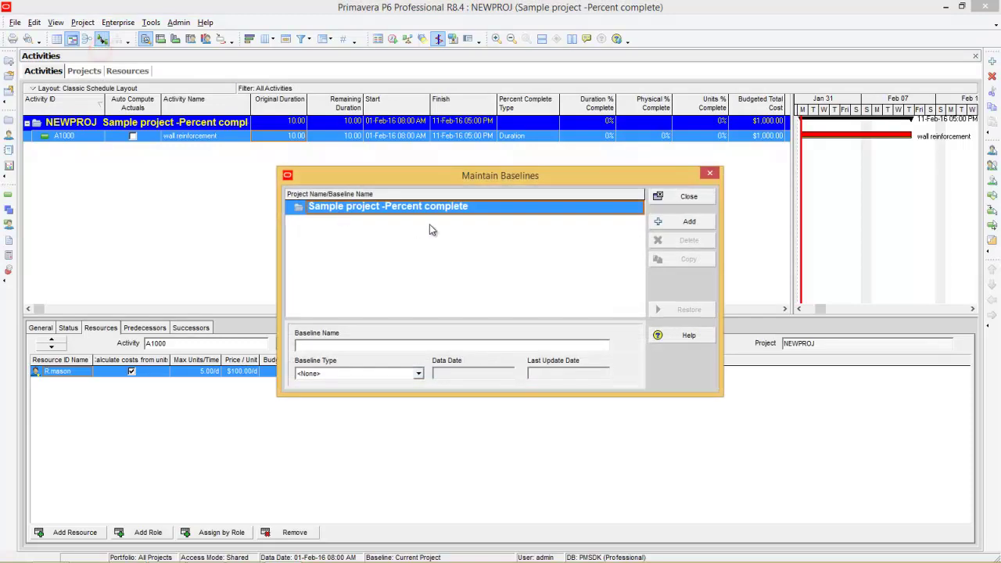
{"action": "left_click", "coordinate": [688, 223]}
{"action": "left_click", "coordinate": [651, 259]}
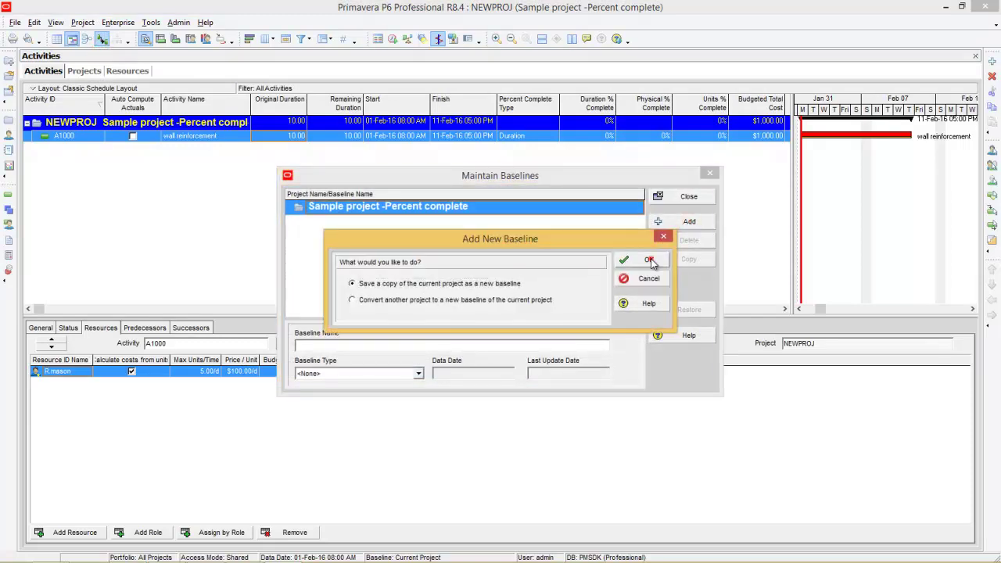
{"action": "left_click", "coordinate": [685, 200]}
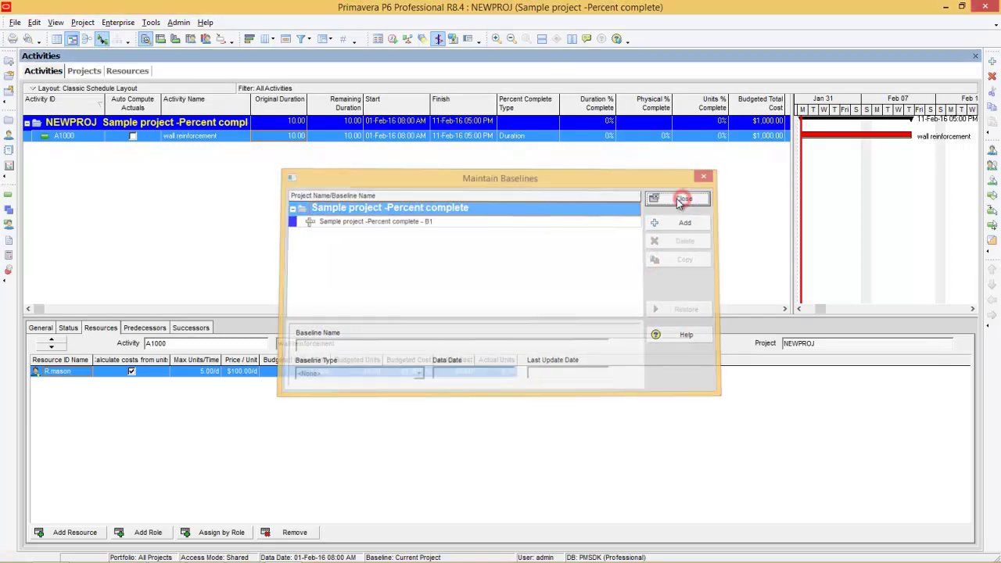
Assign B1 as both the project baseline and the primary baseline
{"action": "left_click", "coordinate": [83, 23]}
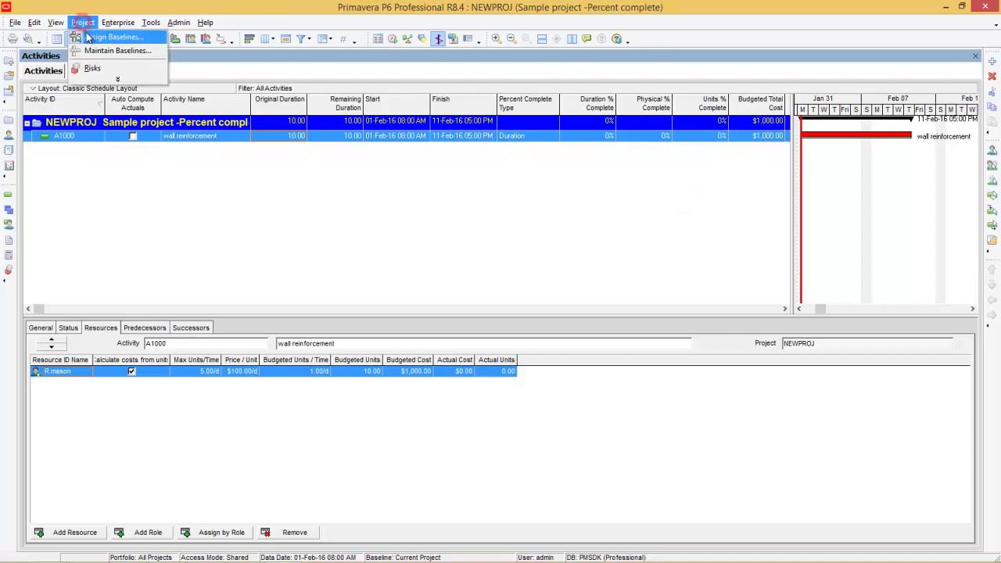
{"action": "left_click", "coordinate": [86, 36]}
{"action": "left_click", "coordinate": [449, 249]}
{"action": "left_click", "coordinate": [438, 268]}
{"action": "left_click", "coordinate": [432, 305]}
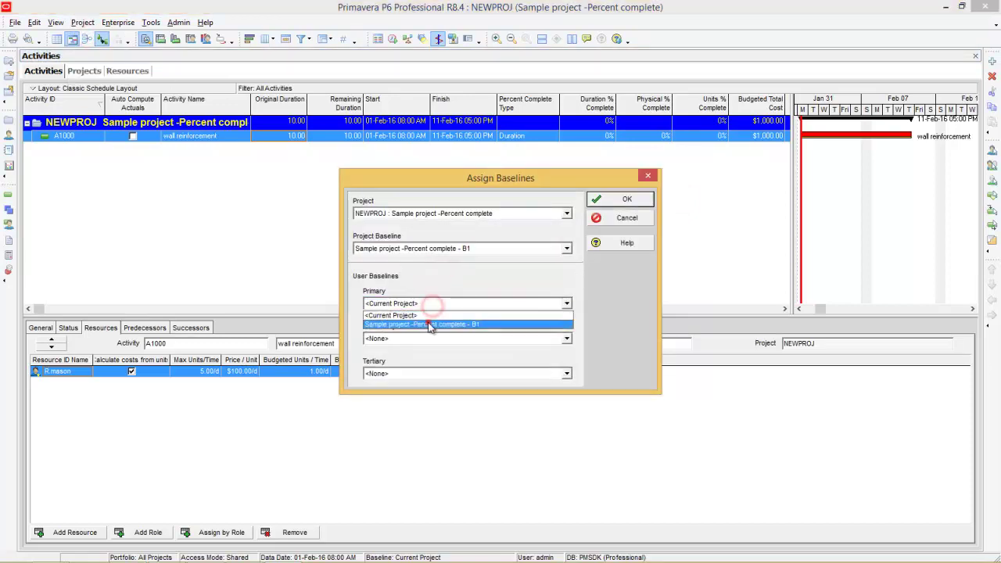
{"action": "left_click", "coordinate": [425, 324]}
{"action": "left_click", "coordinate": [626, 199]}
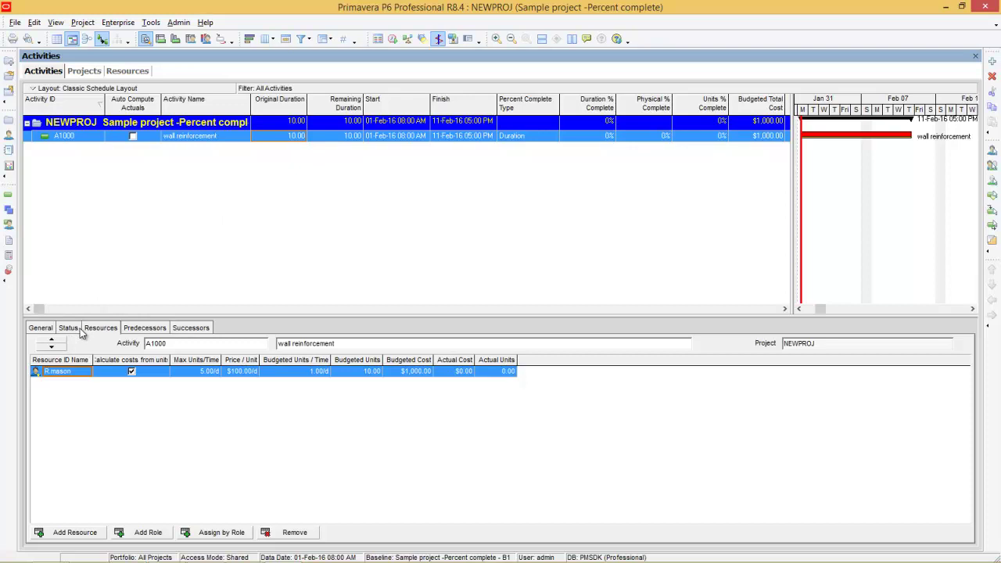
Mark A1000 as started with a remaining duration of 6 days
{"action": "left_click", "coordinate": [68, 329]}
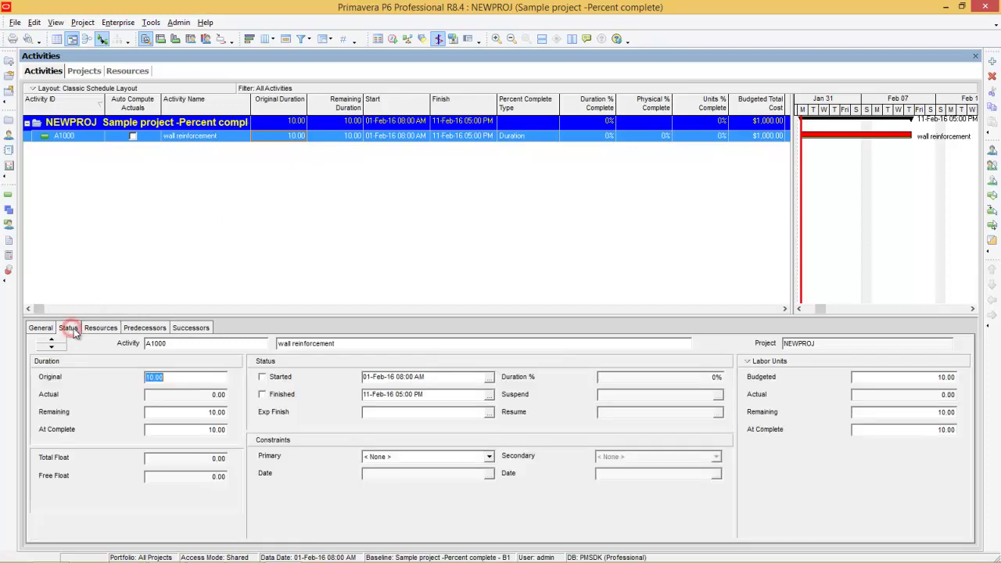
{"action": "left_click", "coordinate": [263, 379]}
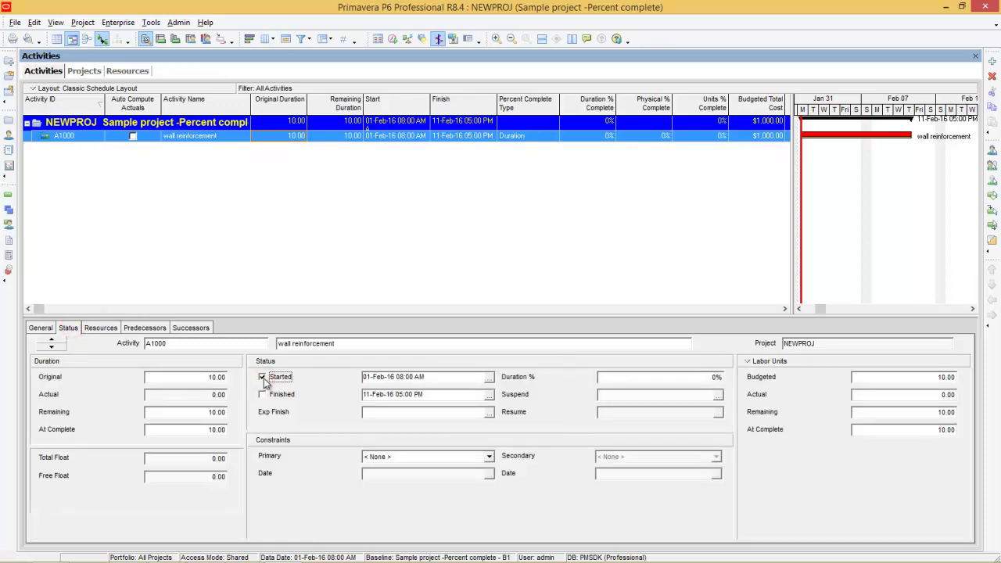
{"action": "left_click", "coordinate": [179, 413]}
{"action": "type", "text": "6"}
{"action": "key", "text": "Return"}
{"action": "left_click", "coordinate": [654, 377]}
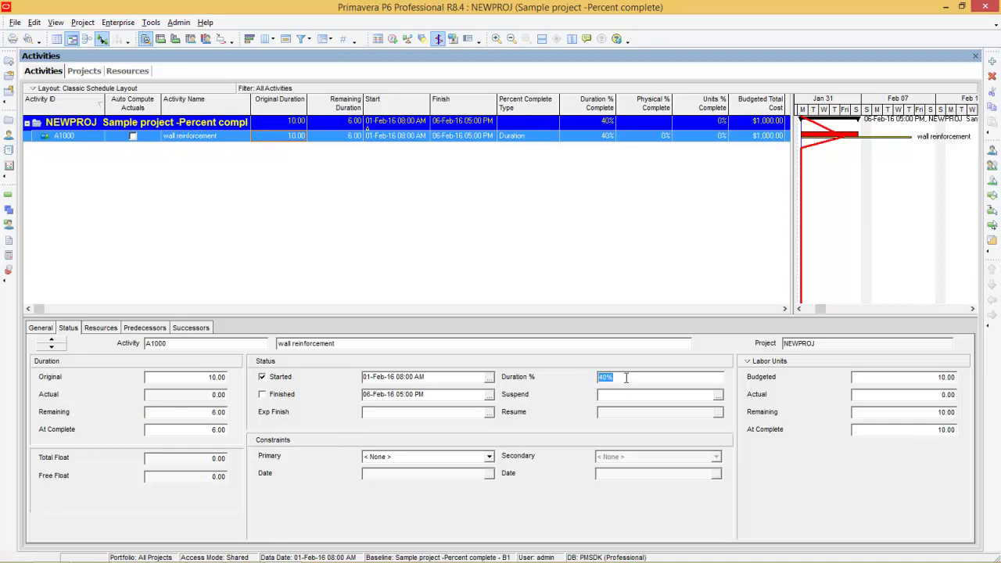
Reschedule the project with the data date set to 05-Feb-16 05:00 PM
{"action": "left_click", "coordinate": [394, 40]}
{"action": "left_click", "coordinate": [580, 247]}
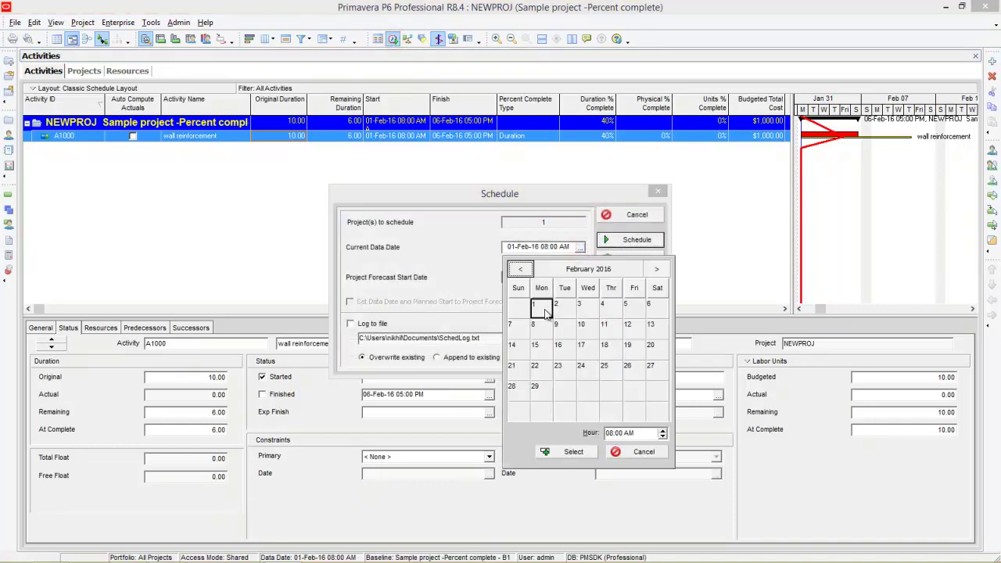
{"action": "left_click", "coordinate": [629, 311]}
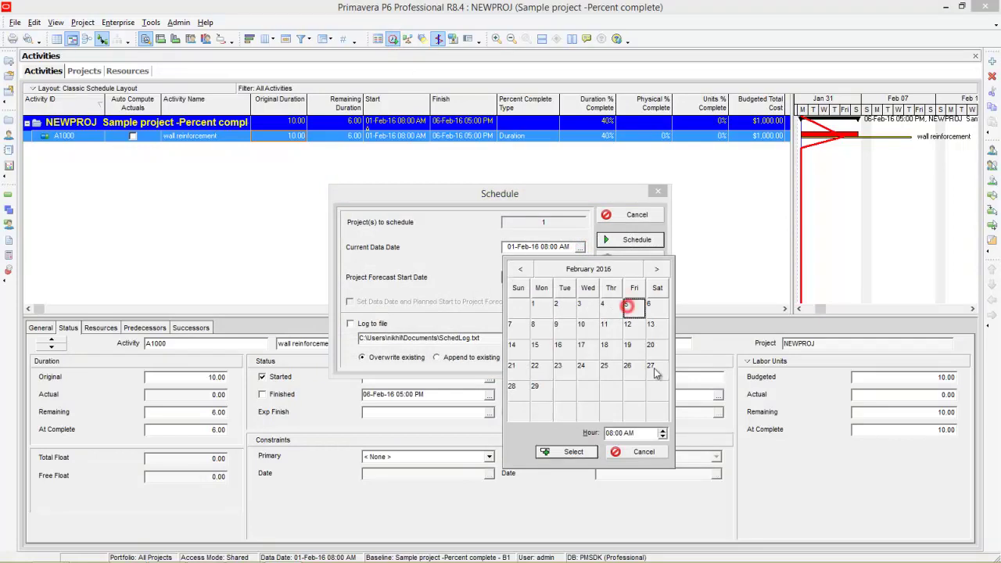
{"action": "left_click", "coordinate": [663, 431]}
{"action": "left_click", "coordinate": [664, 431]}
{"action": "left_click", "coordinate": [664, 431]}
{"action": "left_click", "coordinate": [663, 431]}
{"action": "left_click", "coordinate": [664, 431]}
{"action": "left_click", "coordinate": [664, 430]}
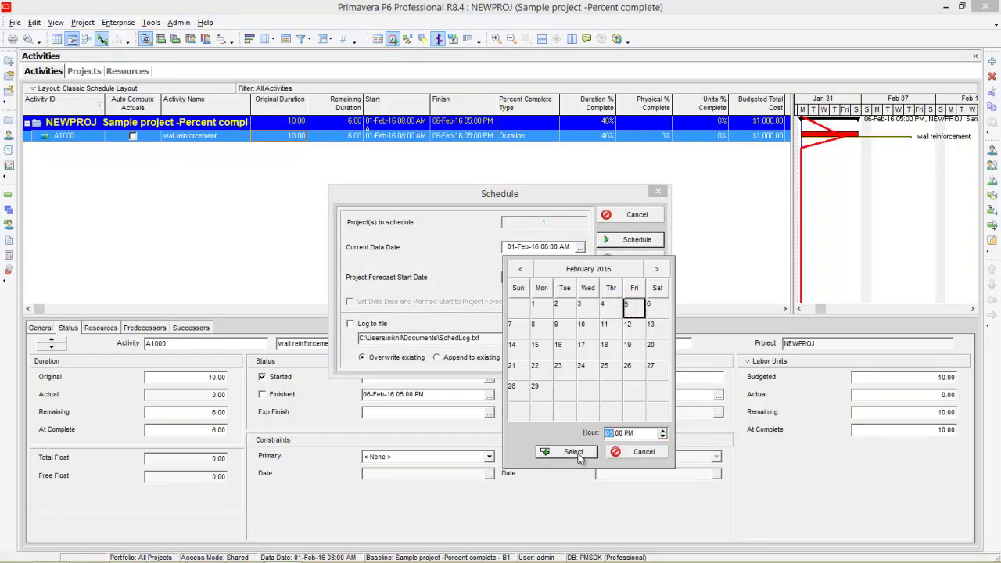
{"action": "left_click", "coordinate": [577, 453]}
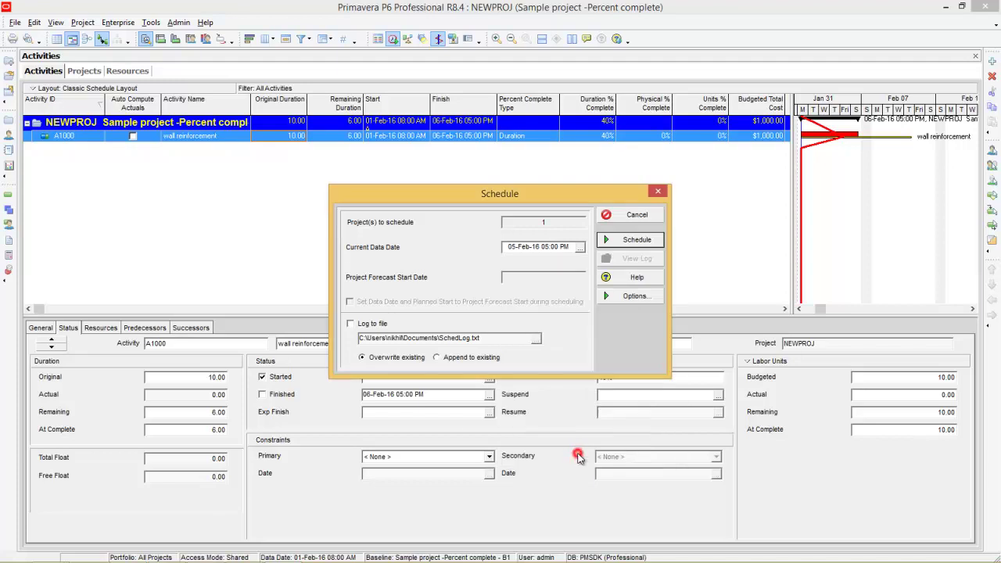
{"action": "left_click", "coordinate": [635, 242]}
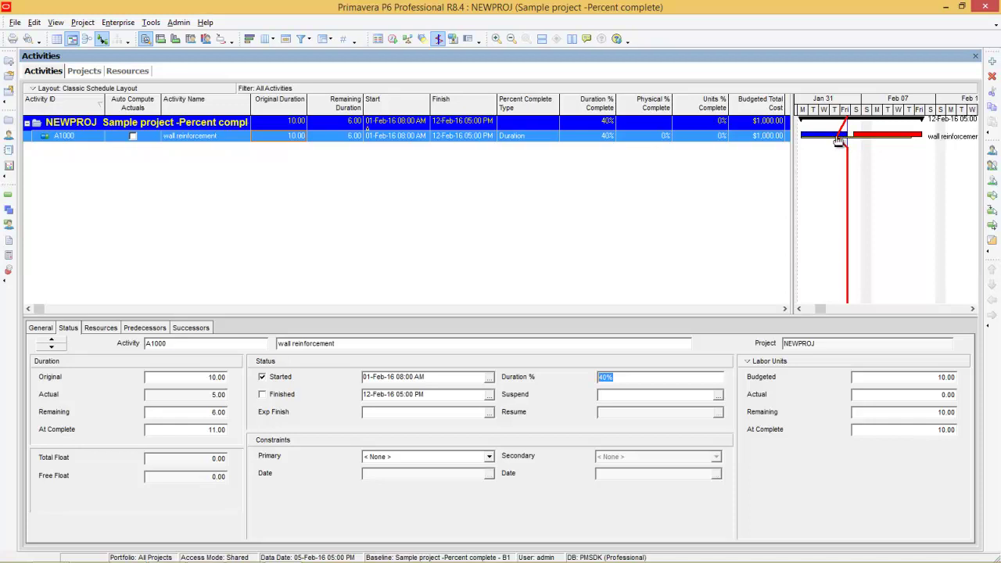
{"action": "left_click", "coordinate": [853, 394]}
{"action": "left_click", "coordinate": [15, 22]}
{"action": "left_click", "coordinate": [31, 50]}
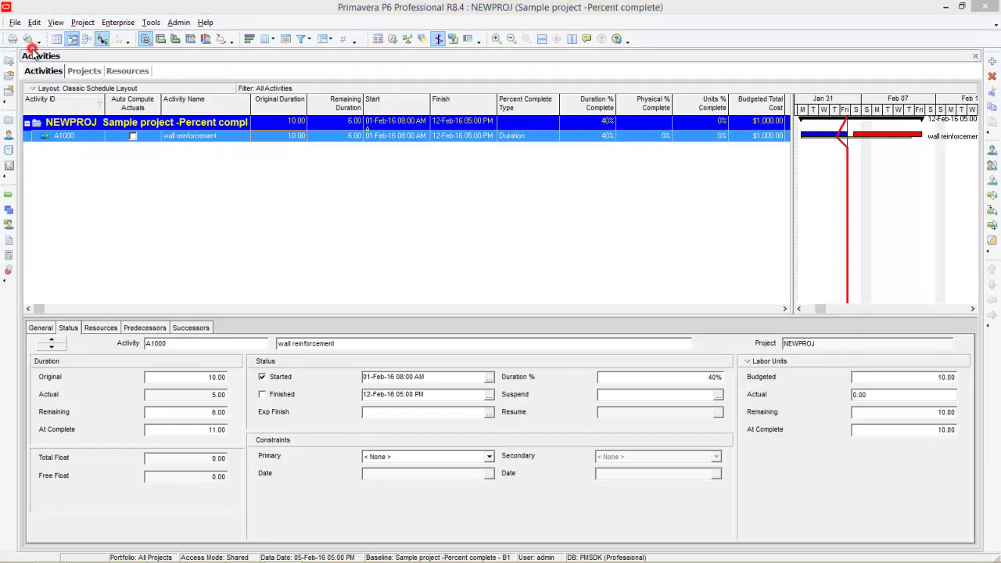
{"action": "left_click", "coordinate": [458, 307]}
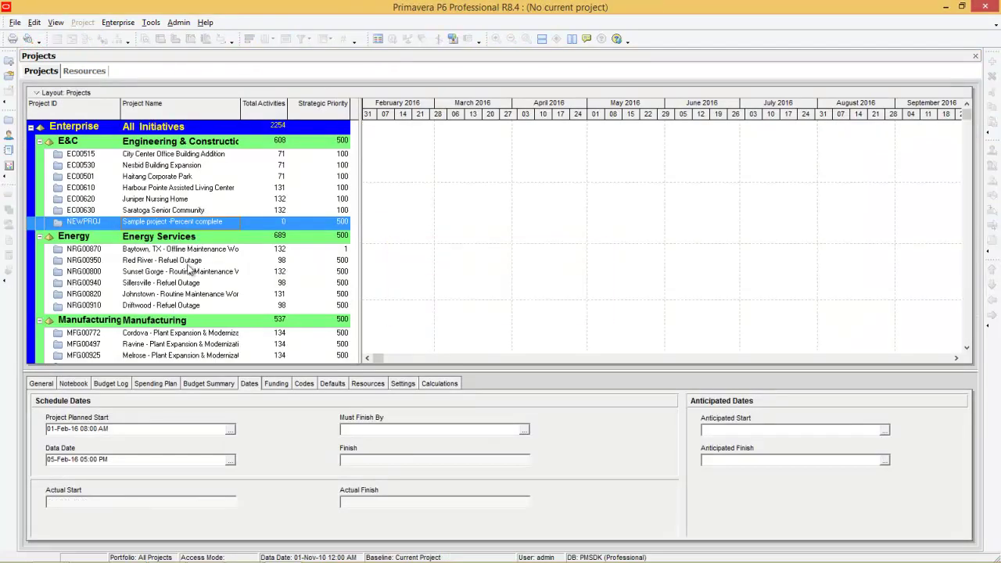
{"action": "right_click", "coordinate": [154, 221]}
{"action": "left_click", "coordinate": [180, 229]}
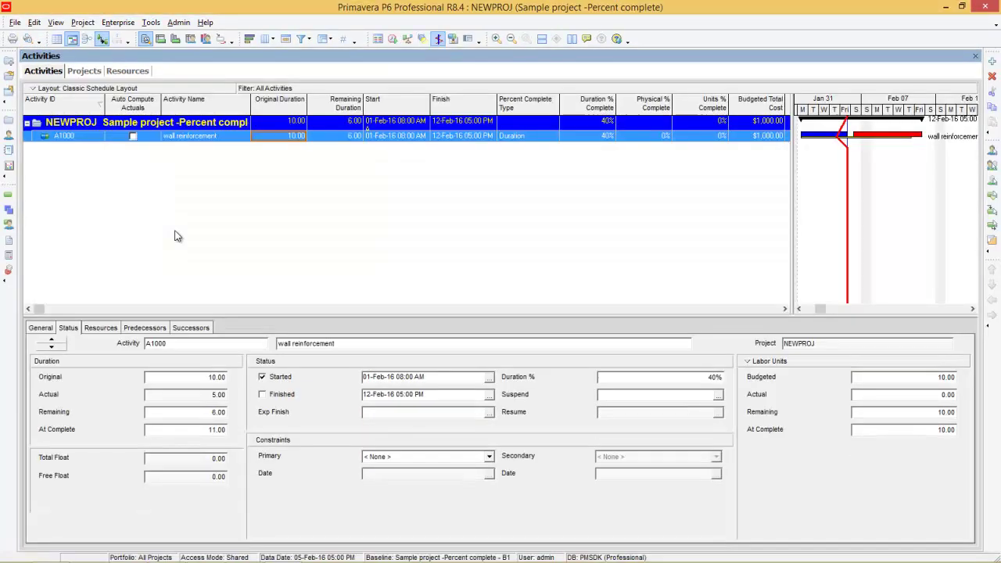
Re-enter 40% duration complete and select the actual labor units value
{"action": "left_click", "coordinate": [654, 380]}
{"action": "type", "text": "40"}
{"action": "left_click", "coordinate": [869, 397]}
{"action": "left_click", "coordinate": [878, 398]}
{"action": "left_click_drag", "start_coordinate": [878, 398], "coordinate": [842, 394]}
Set A1000's physical percent complete to 50%
{"action": "left_click", "coordinate": [663, 139]}
{"action": "type", "text": "5"}
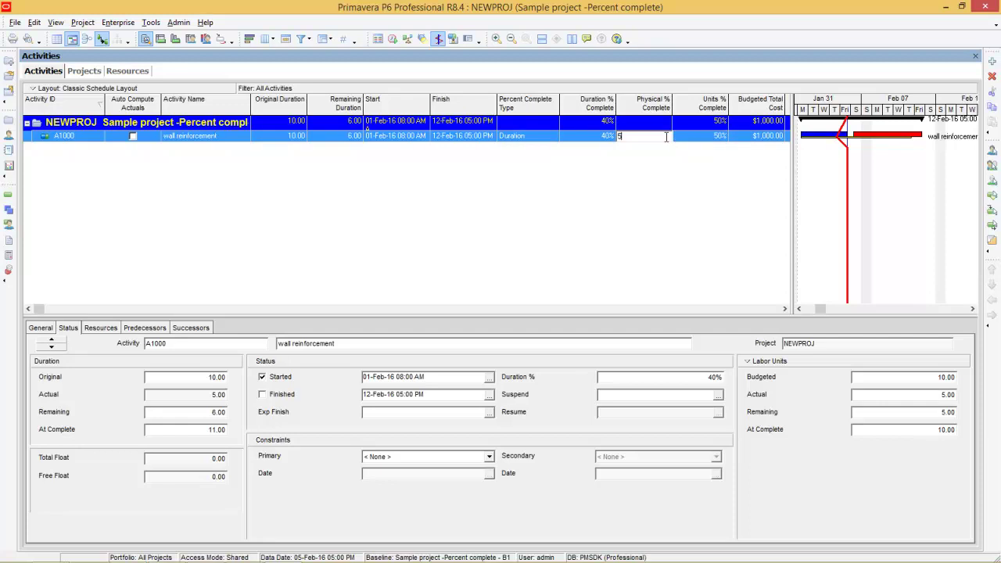
{"action": "key", "text": "Return"}
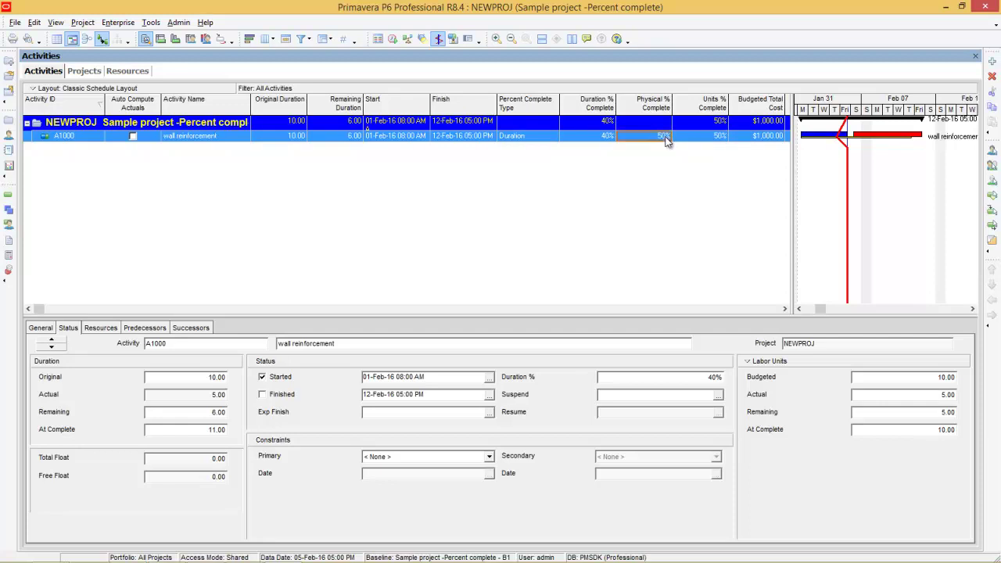